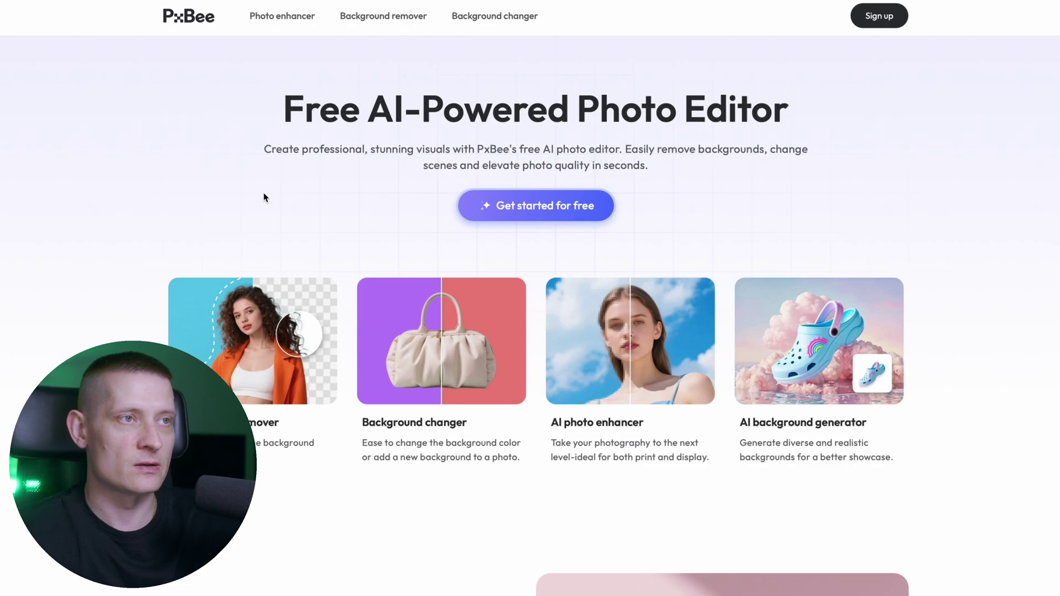
- Browse the PxBee homepage's sofa, model and shoes background-removal examples
scroll(287, 210, down, 1)
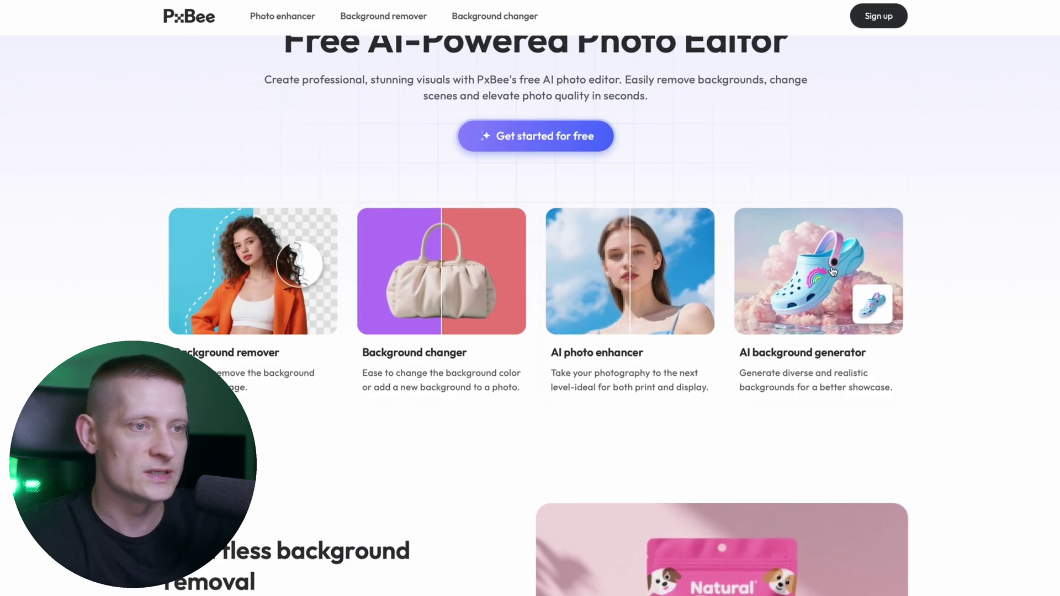
scroll(849, 251, down, 5)
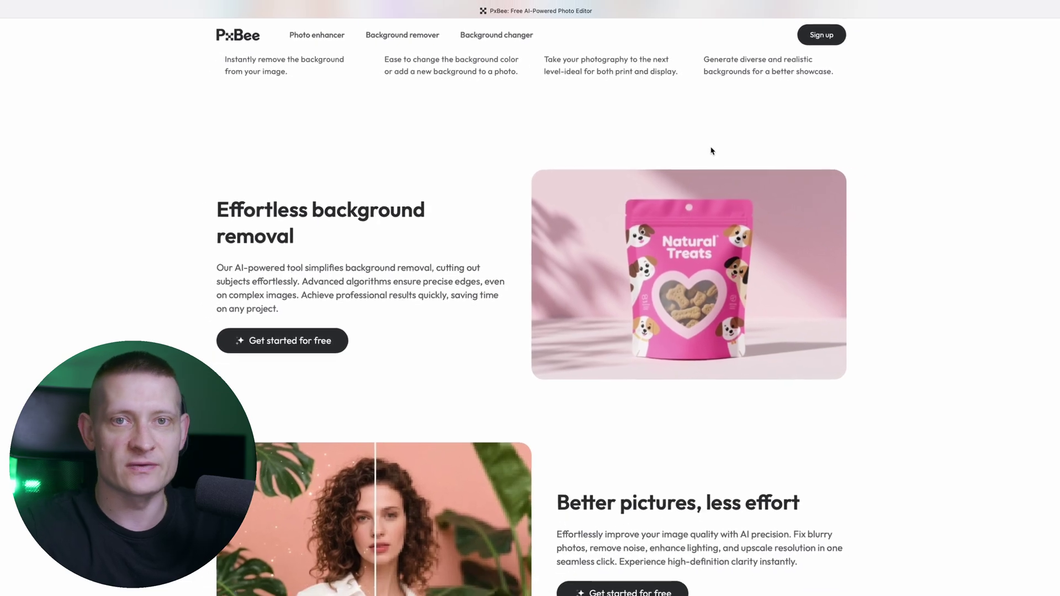
scroll(700, 152, down, 4)
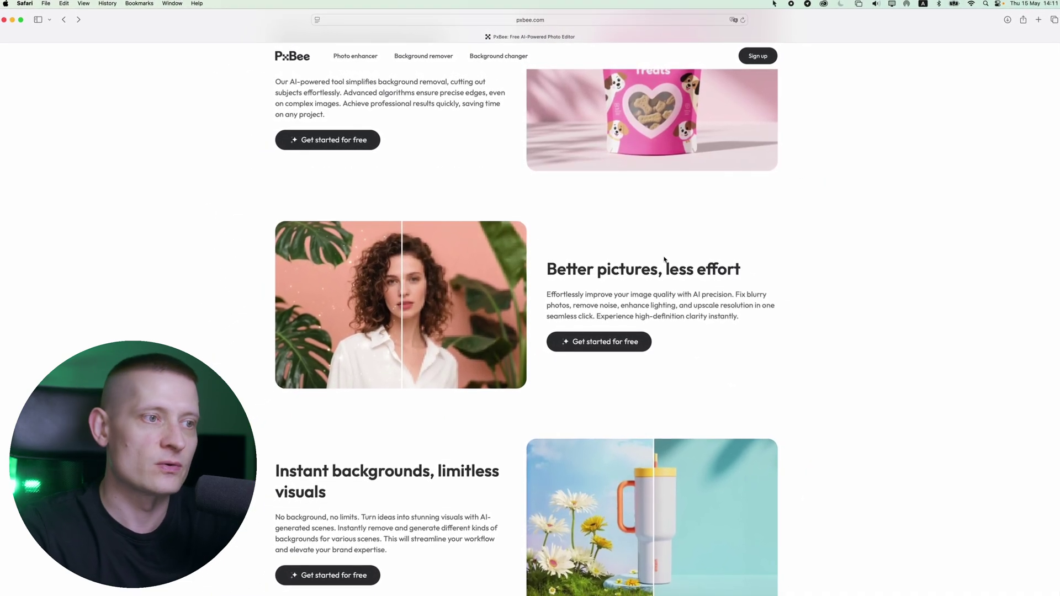
scroll(666, 277, down, 5)
scroll(666, 290, down, 4)
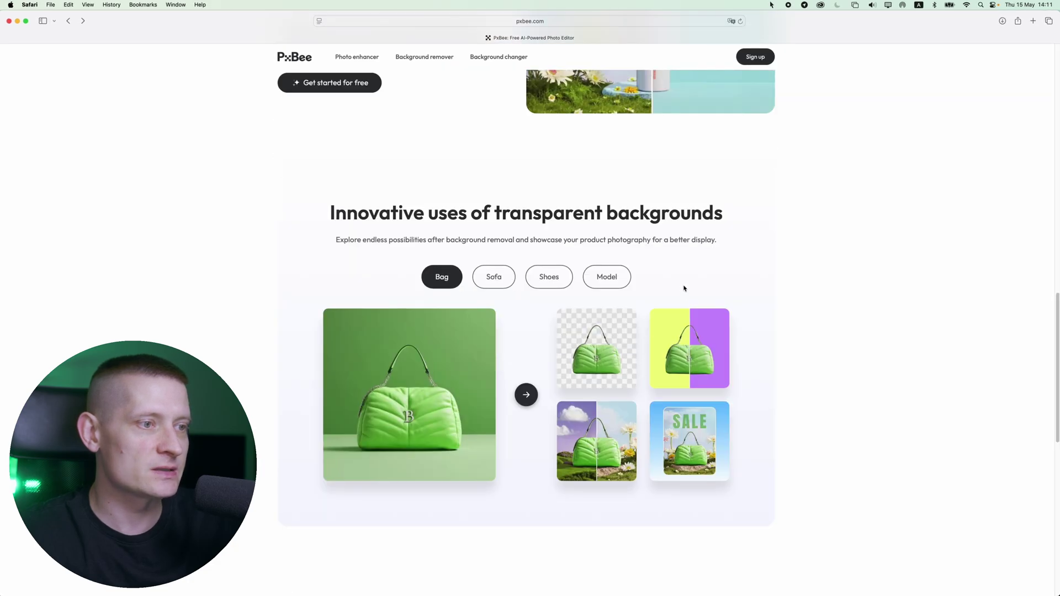
click(501, 262)
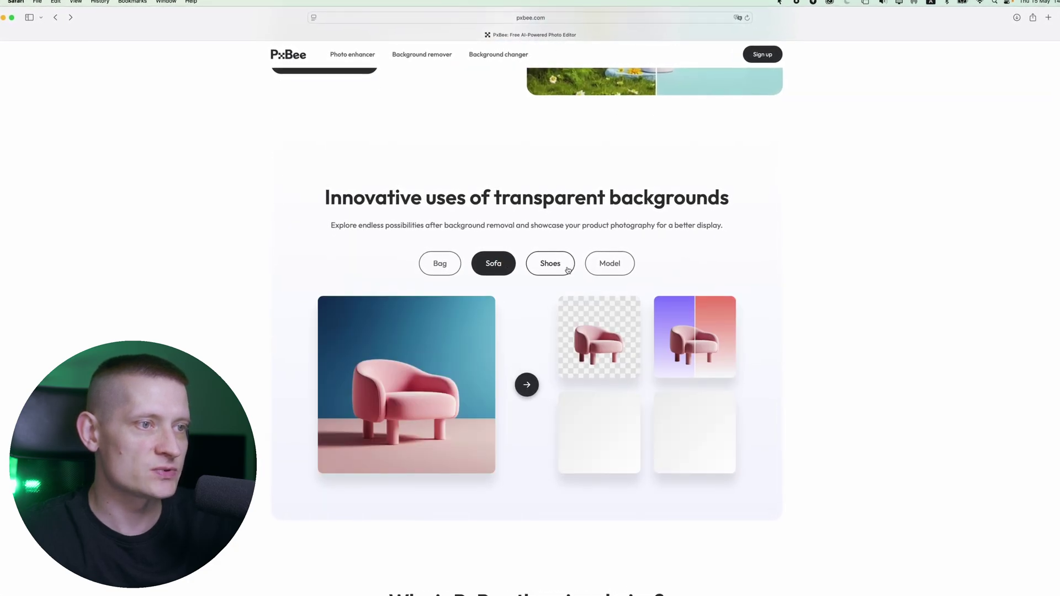
click(612, 268)
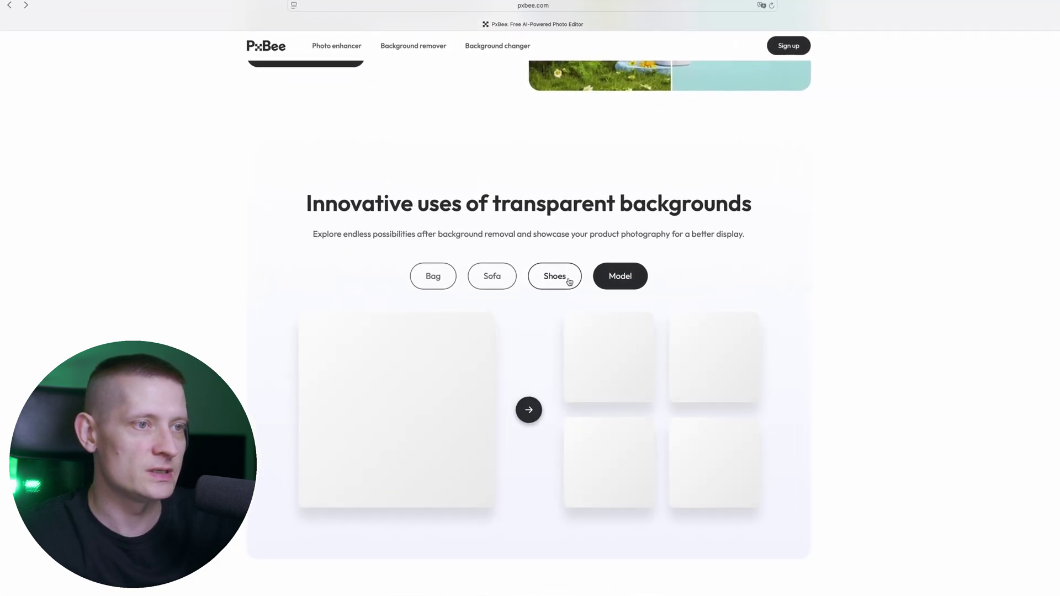
click(555, 274)
scroll(674, 343, down, 5)
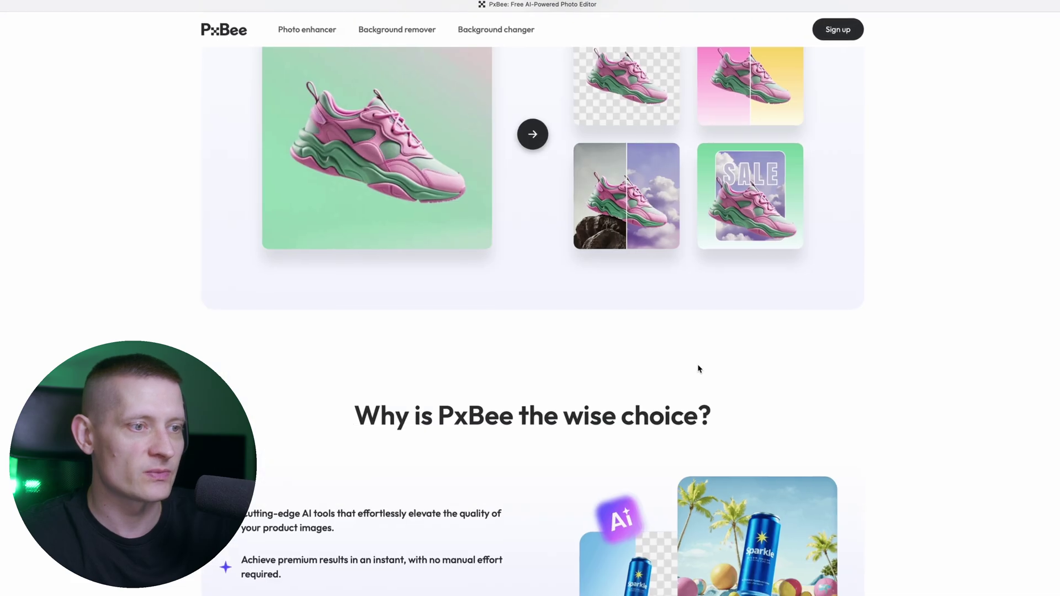
scroll(699, 369, down, 10)
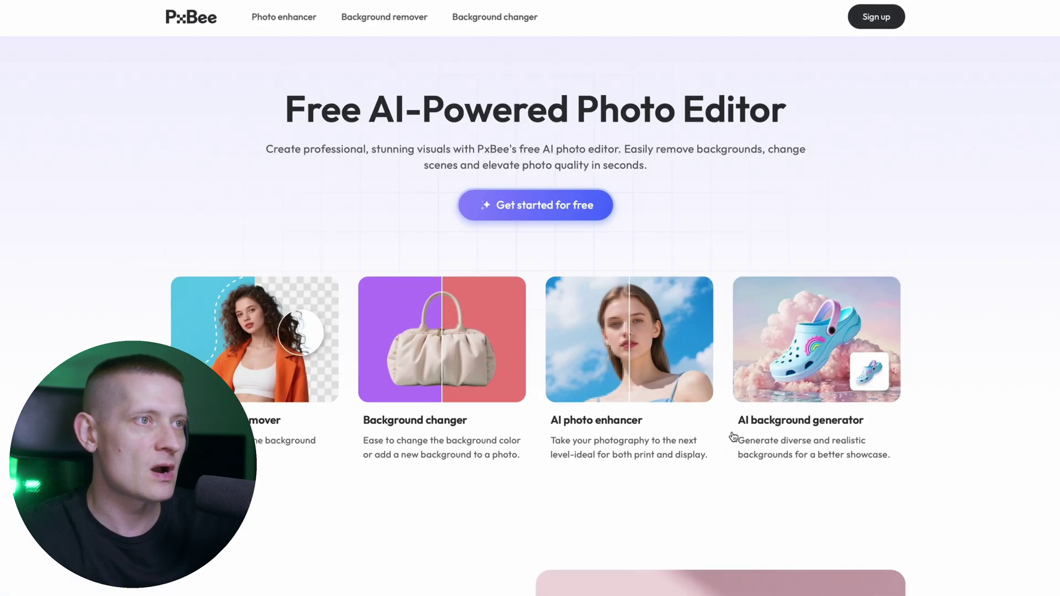
- Open the Background remover page and upload the woman's photo to cut her out
click(394, 33)
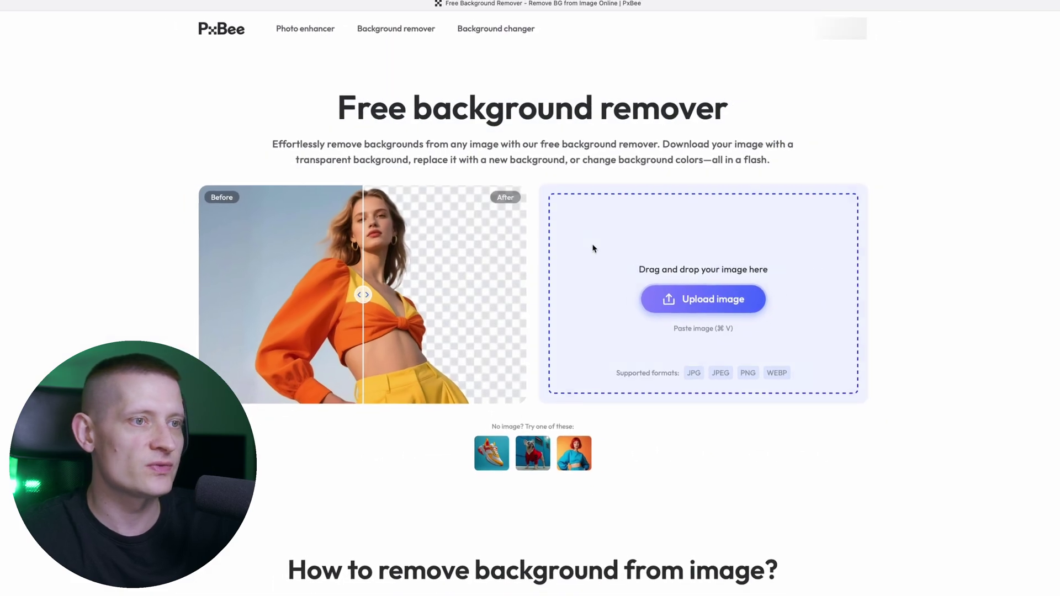
scroll(355, 403, down, 3)
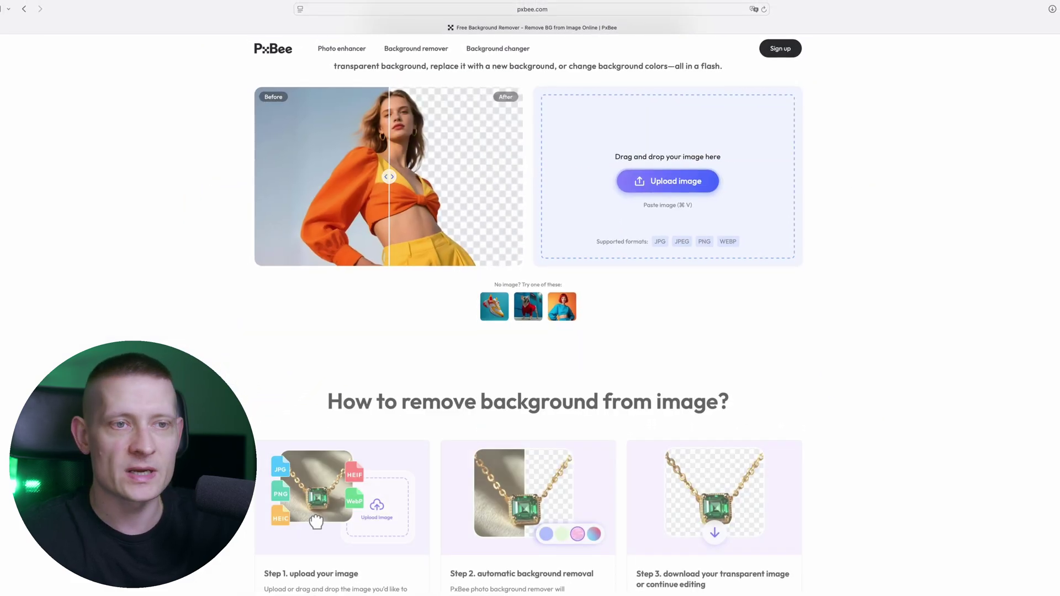
scroll(773, 317, up, 3)
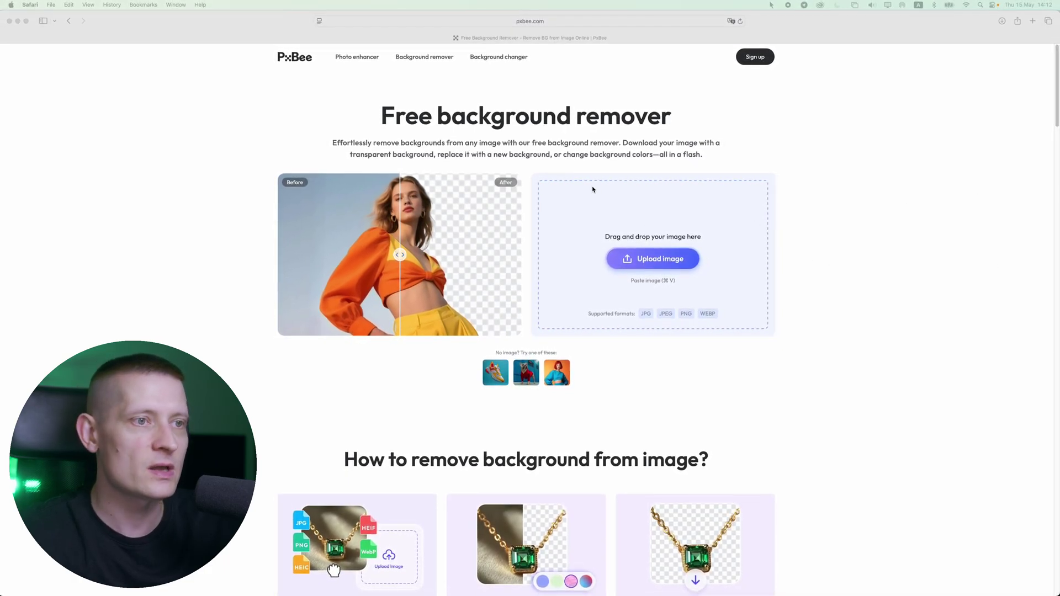
drag(1034, 166, 640, 245)
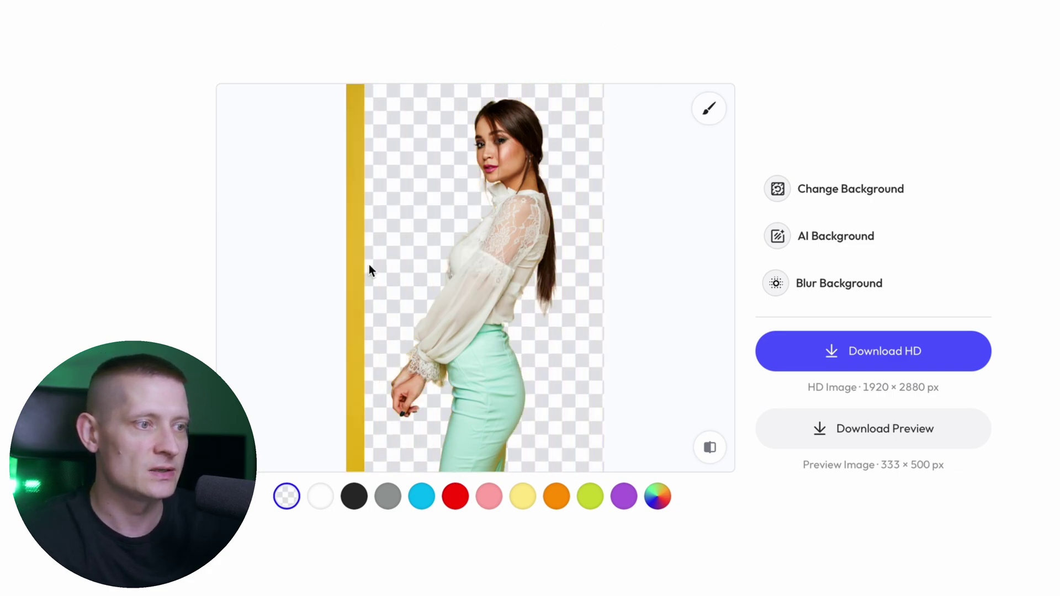
- Compare the cut-out with the original, then try white, black and grey backgrounds
click(709, 459)
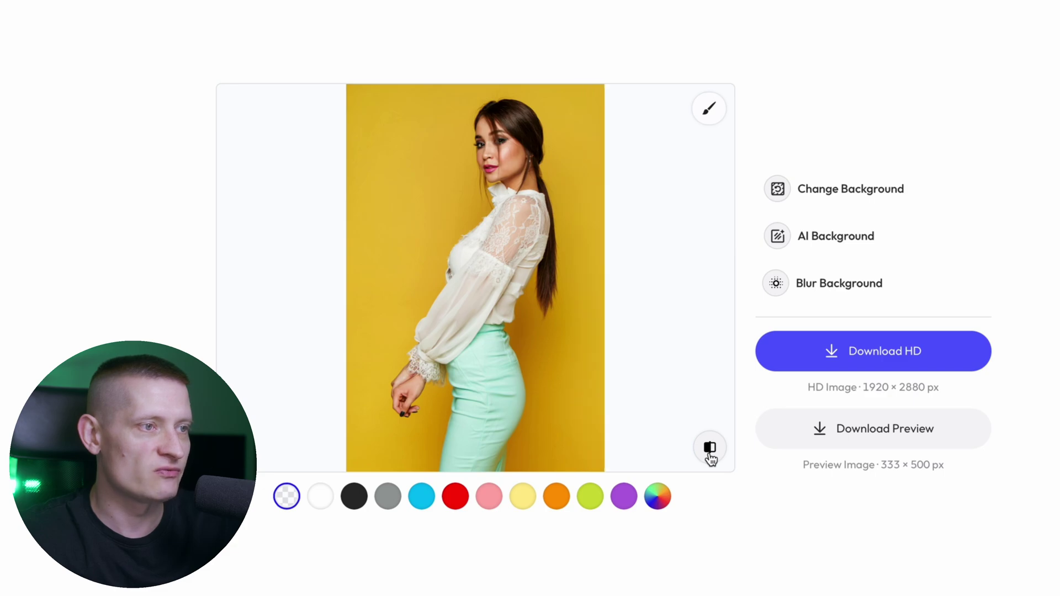
click(710, 459)
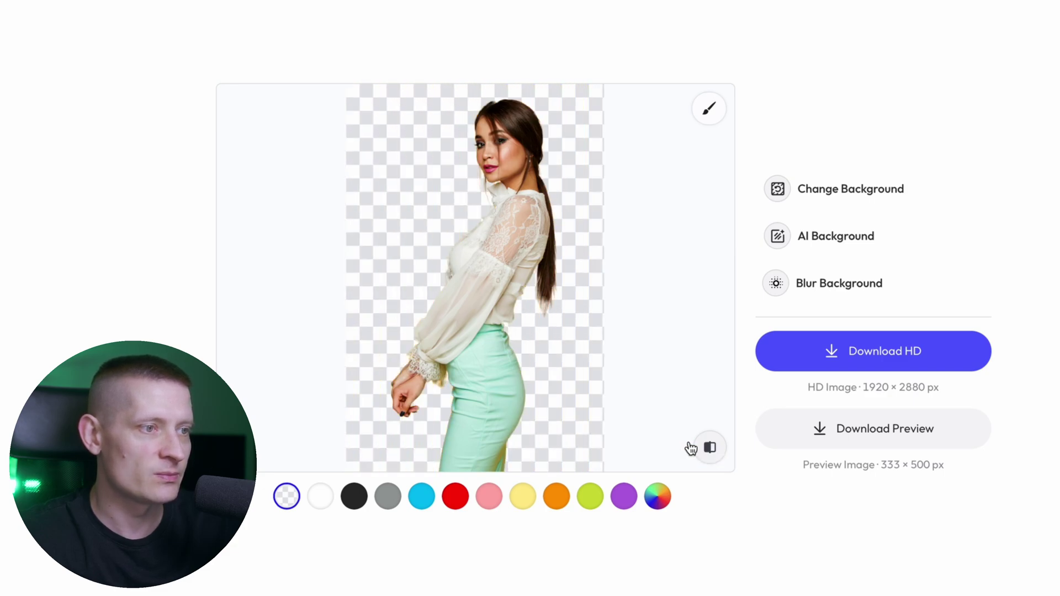
click(321, 500)
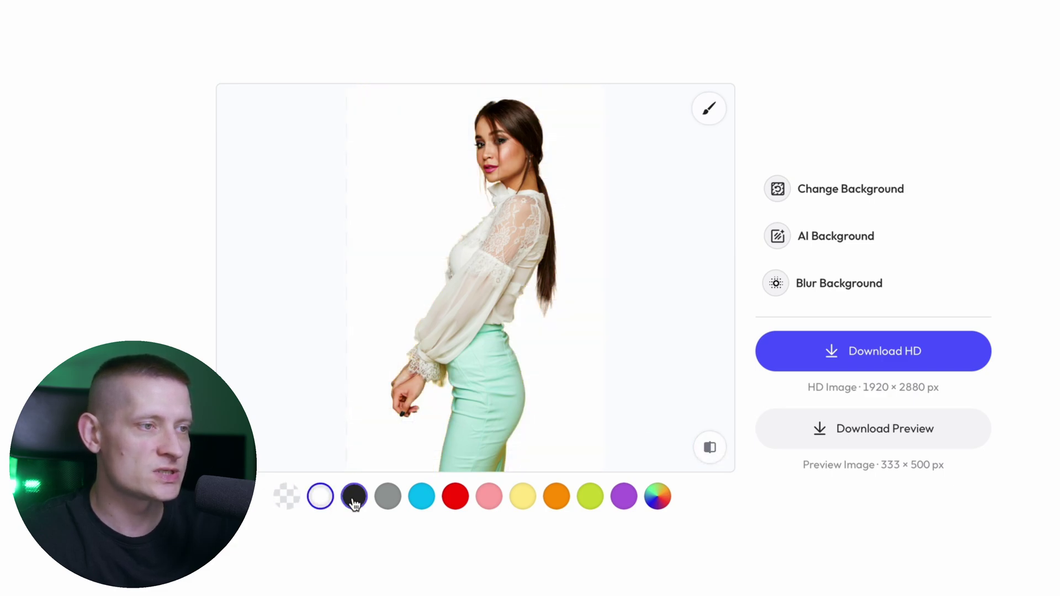
click(354, 502)
click(382, 500)
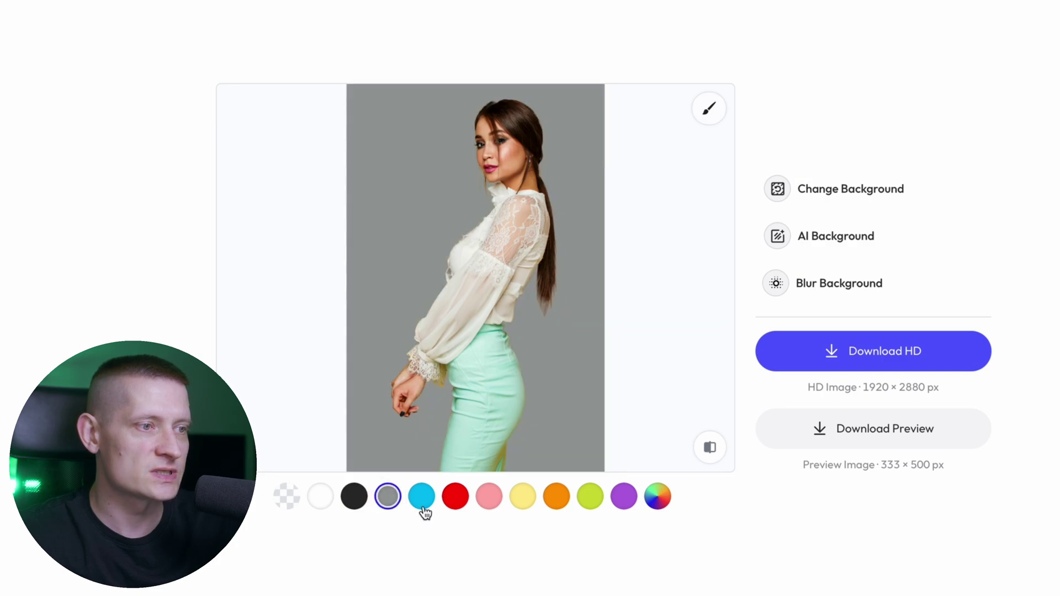
- Try red, pink and yellow backgrounds, then pick a custom pale colour on the colour wheel
click(463, 501)
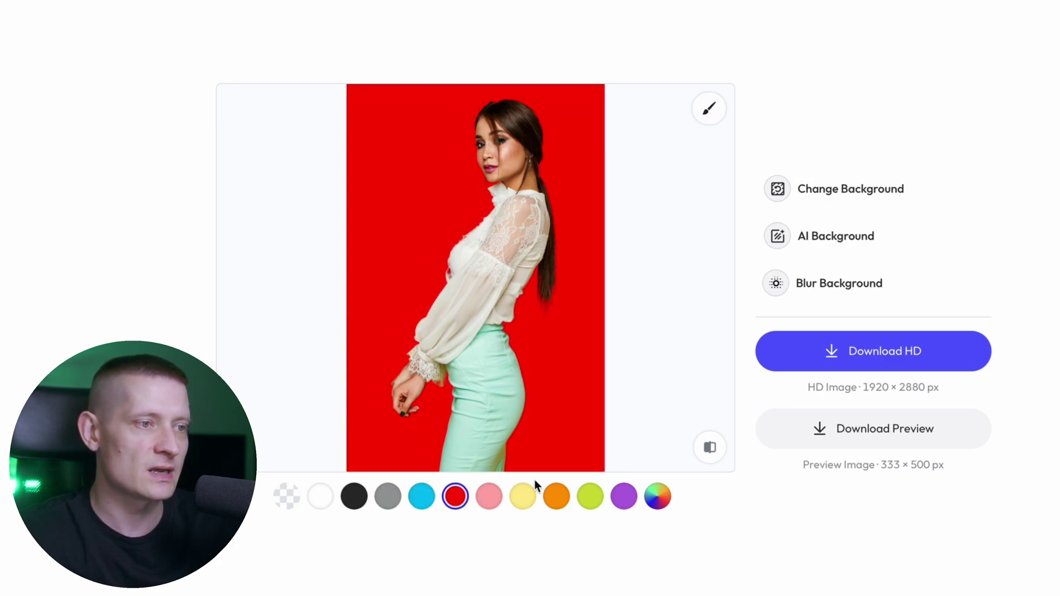
click(497, 499)
click(525, 501)
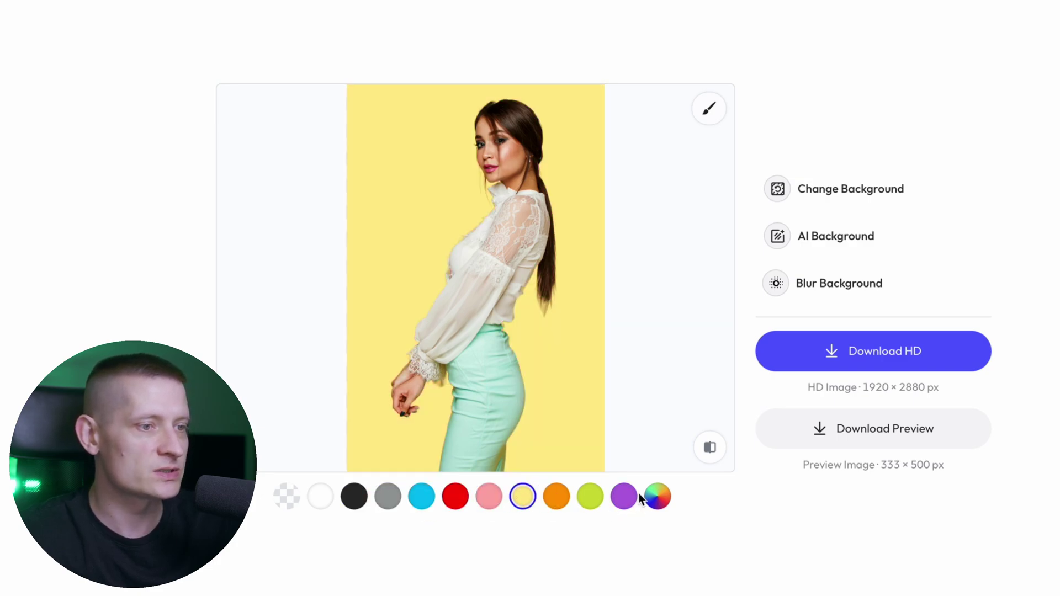
click(658, 498)
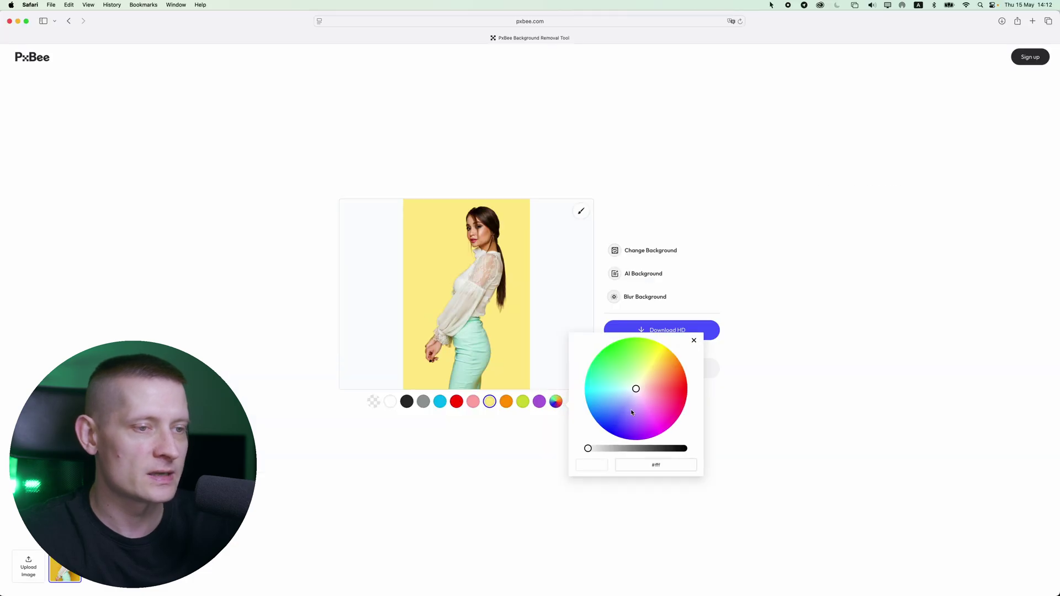
drag(633, 413, 649, 370)
- Close the colour picker and look through the AI-generated background aspect ratios
click(695, 340)
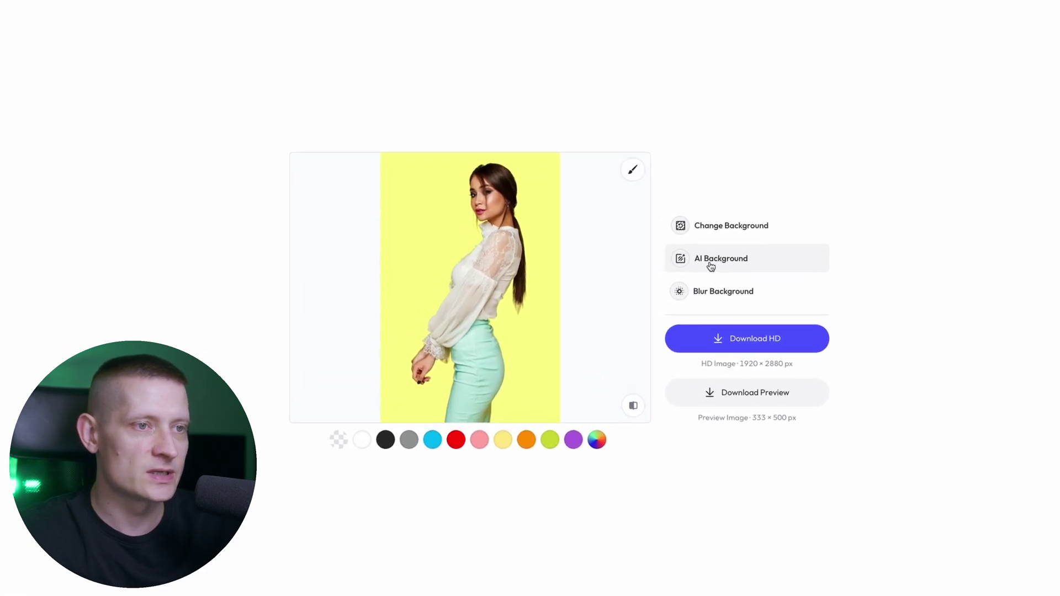
click(683, 271)
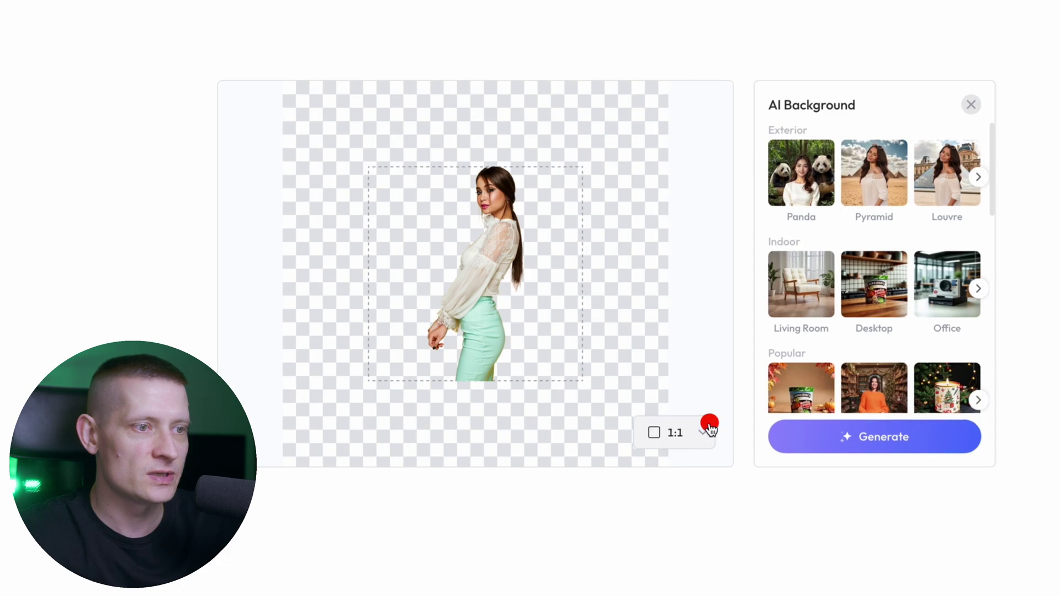
click(702, 431)
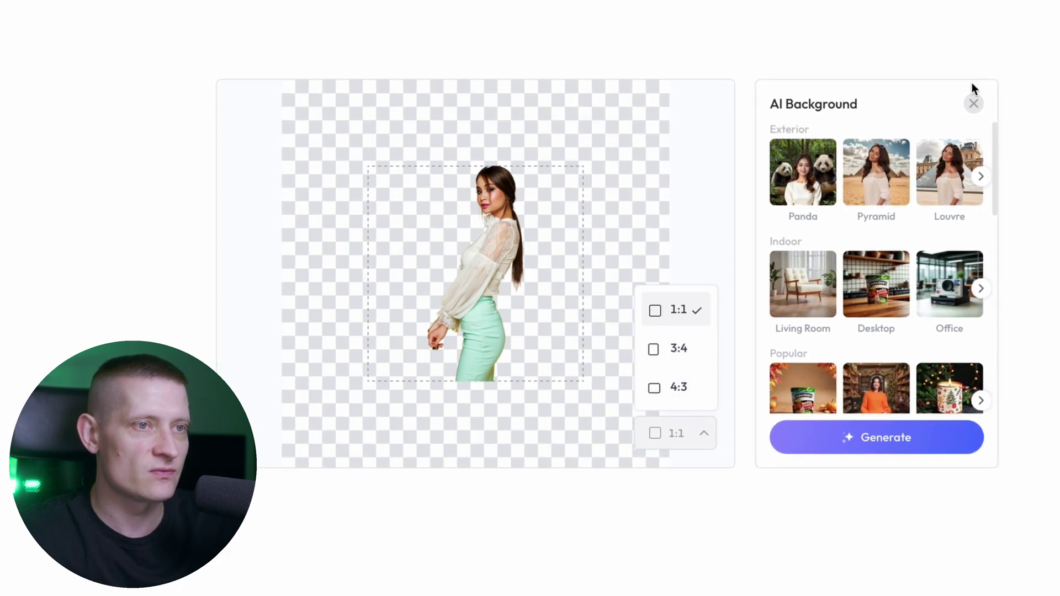
click(974, 103)
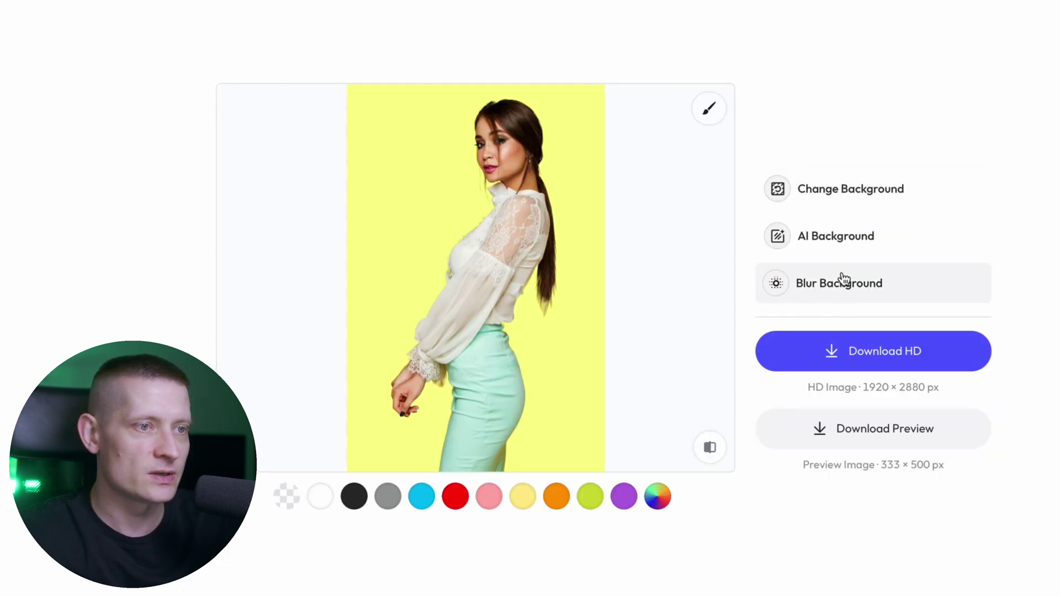
- Review the replacement backgrounds, then download the preview copy, allowing the browser download
click(788, 191)
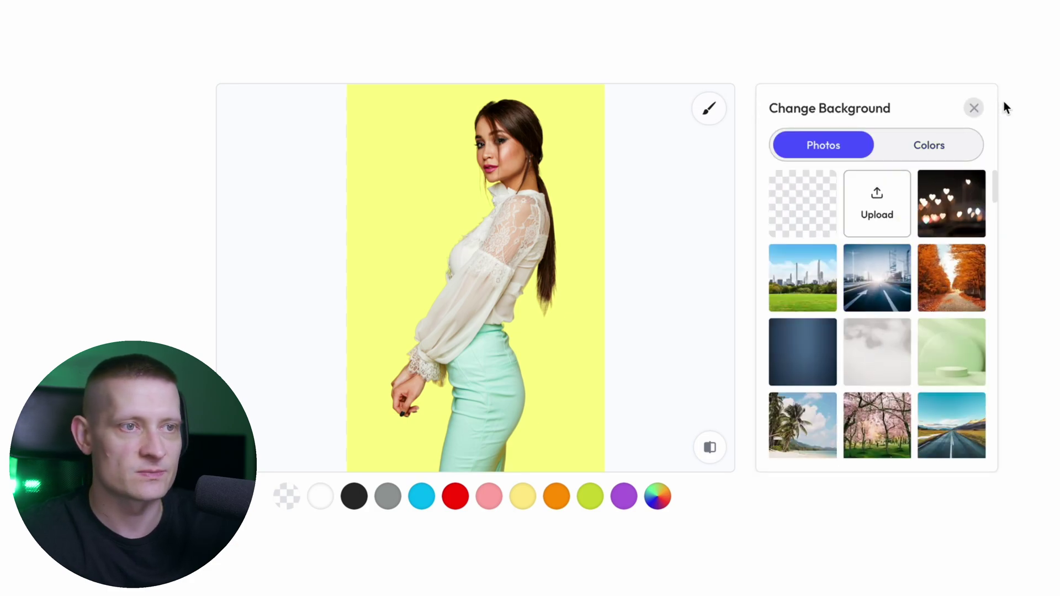
click(974, 108)
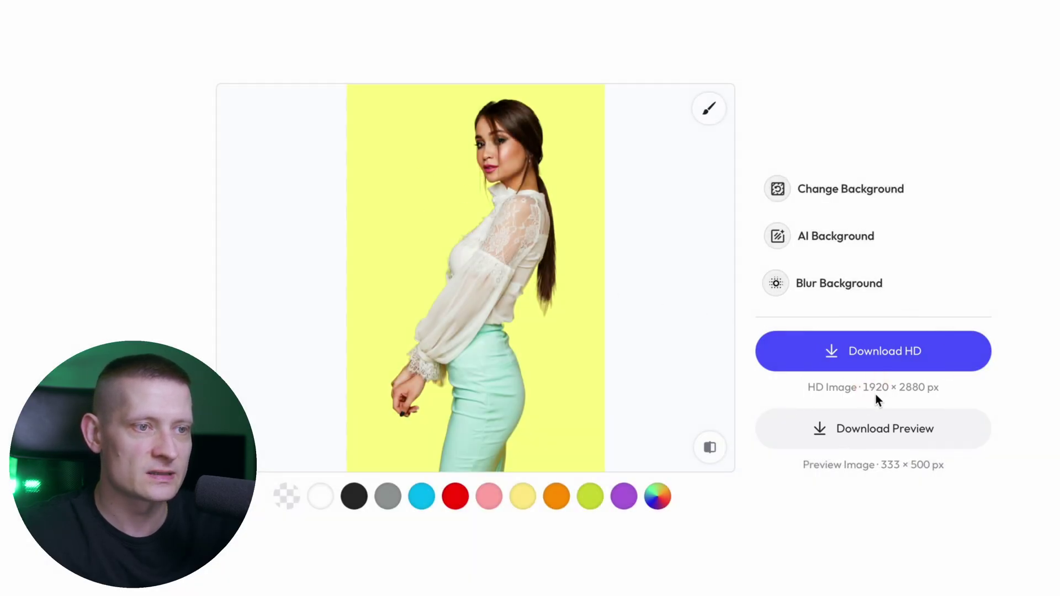
click(857, 426)
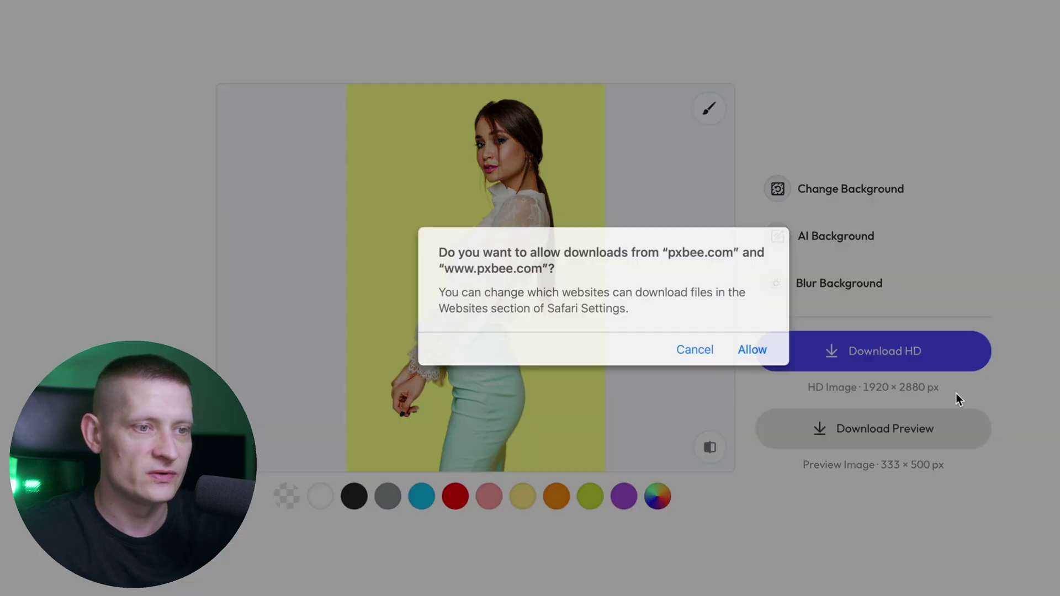
click(753, 347)
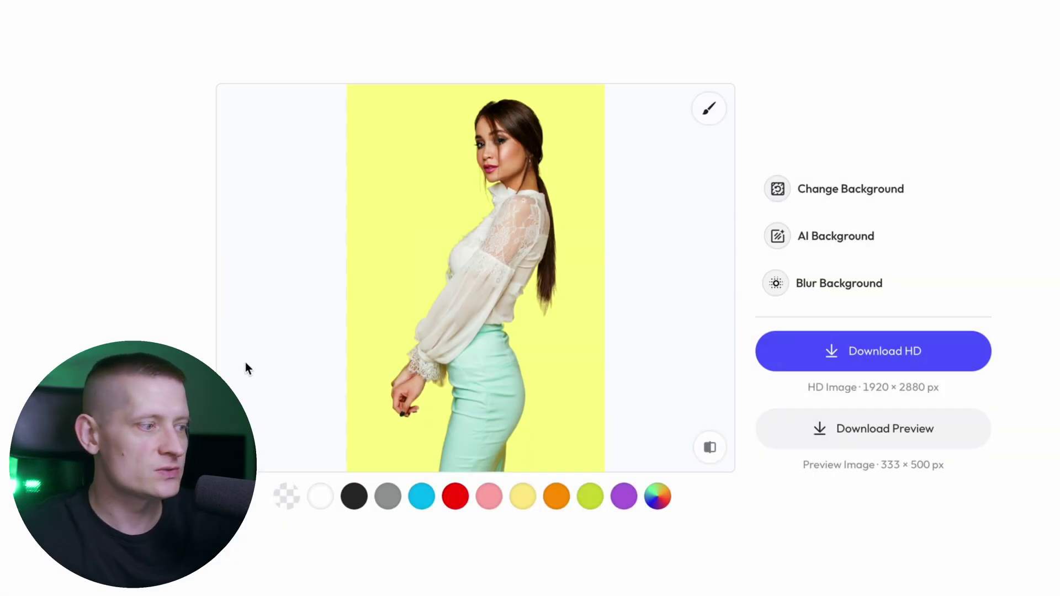
- Cut out the checked-dress photo, nudge the woman slightly right, and compare with the original
drag(1059, 259, 535, 258)
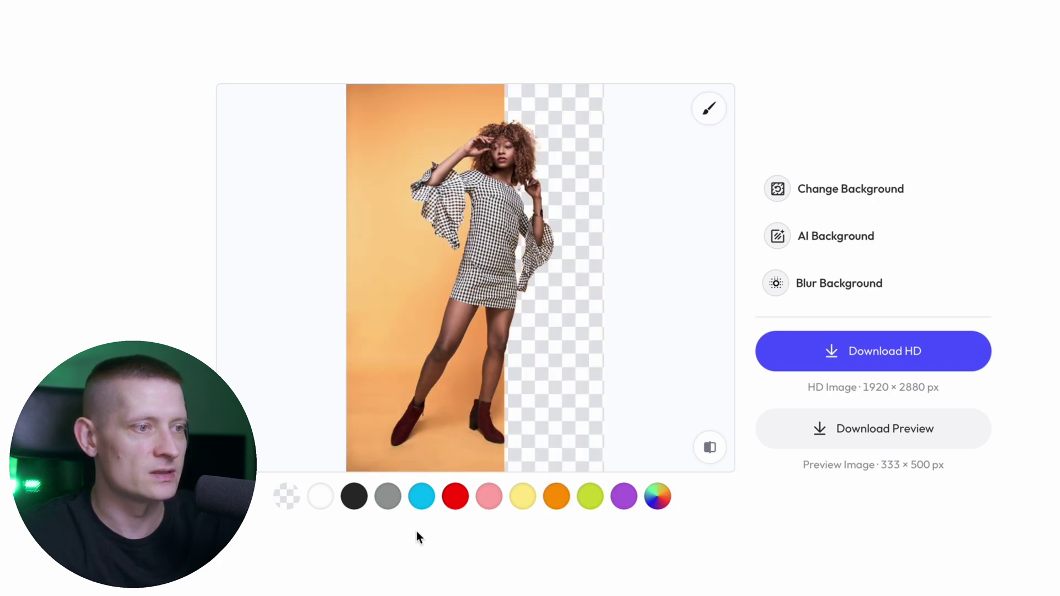
mouse_move(440, 328)
mouse_down()
mouse_move(445, 314)
mouse_move(504, 310)
mouse_move(381, 338)
mouse_move(442, 307)
mouse_up()
click(710, 447)
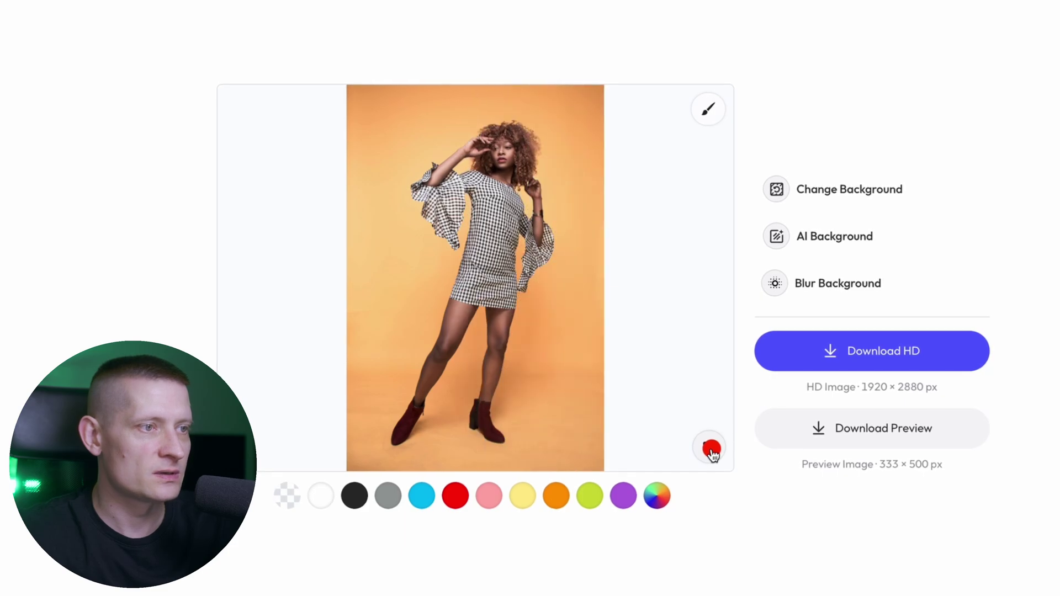
click(516, 295)
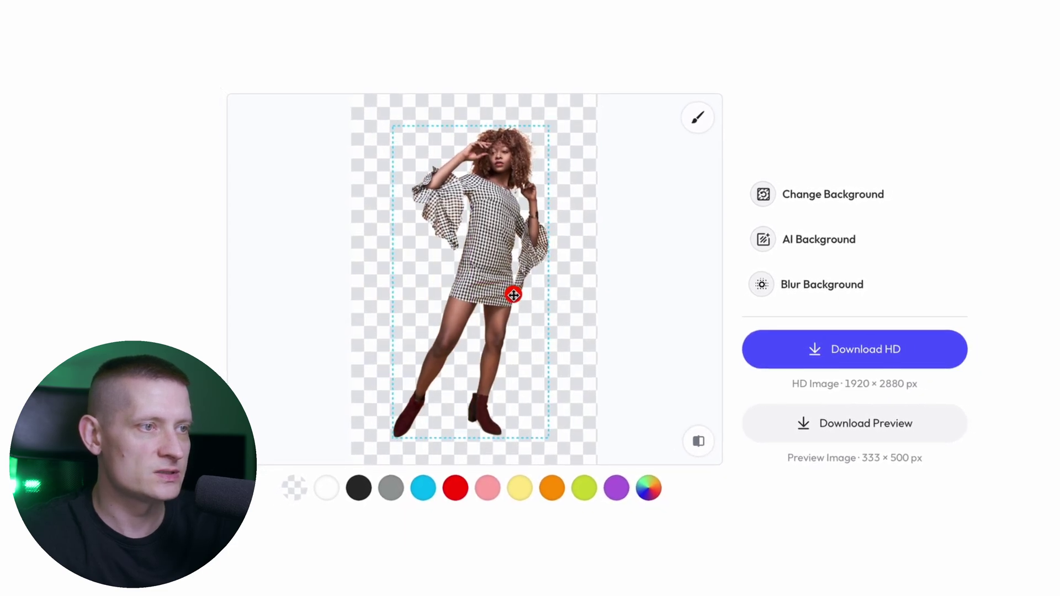
- Try cyan, red and yellow backgrounds, settling on lime green
click(423, 488)
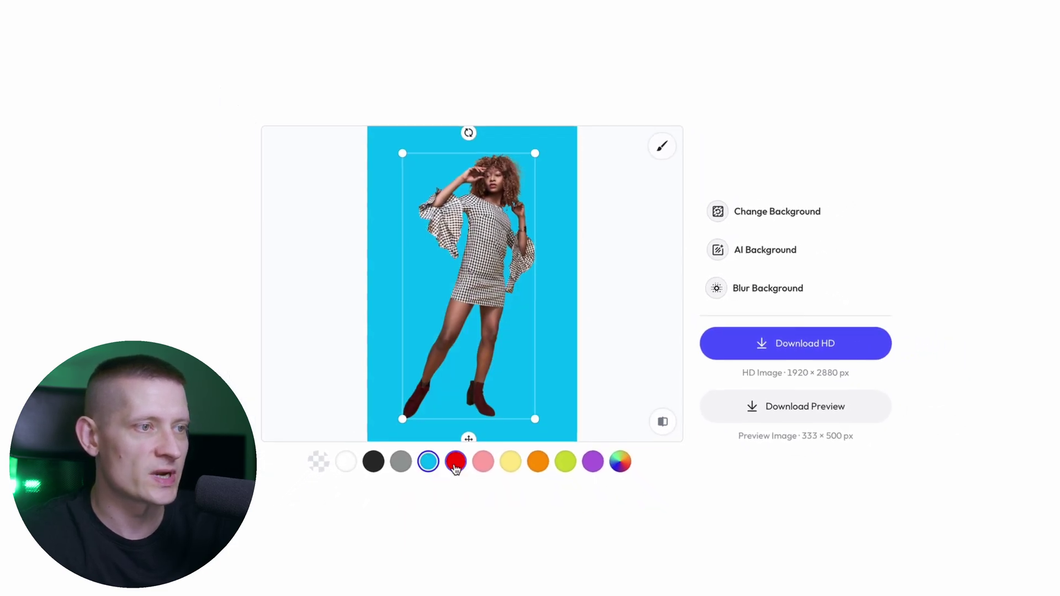
click(456, 488)
click(506, 448)
click(554, 446)
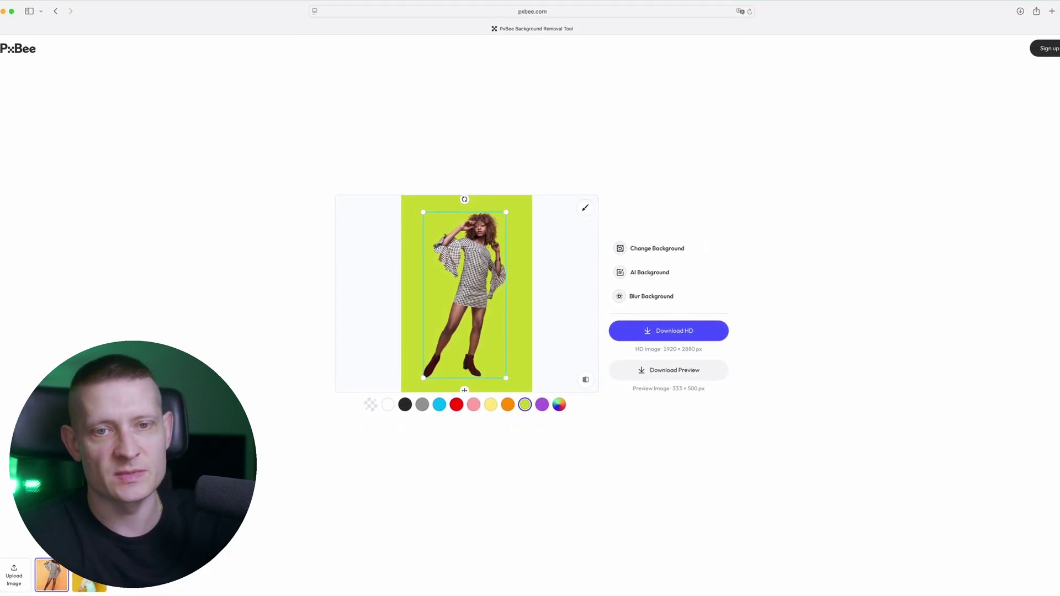
key(space)
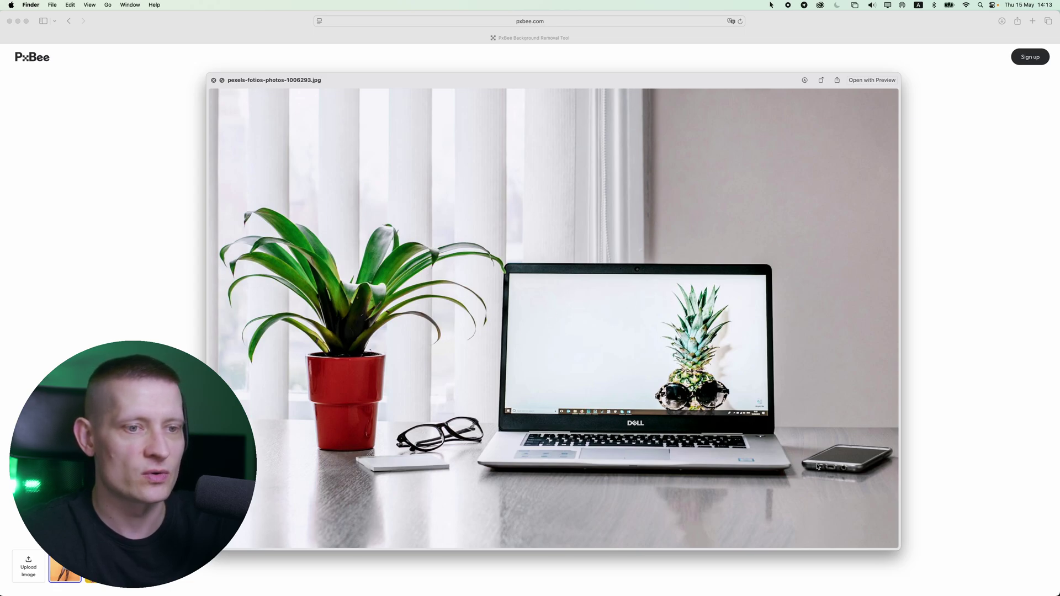
- Load pexels-fotios-photos-1006293.jpg and compare its laptop-and-phone cut-out with the original
key(space)
drag(1052, 260, 533, 300)
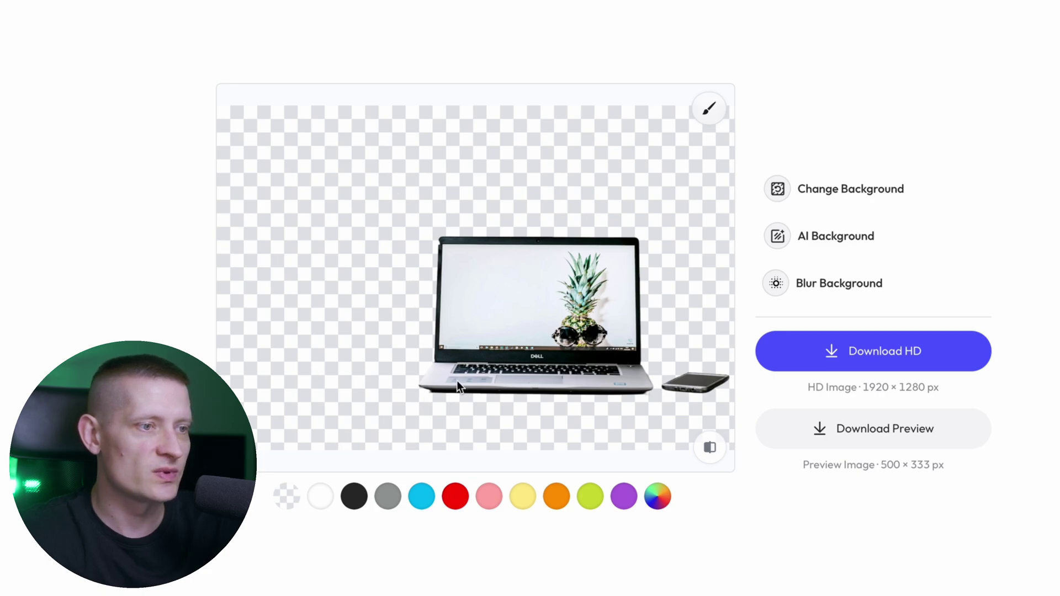
click(711, 446)
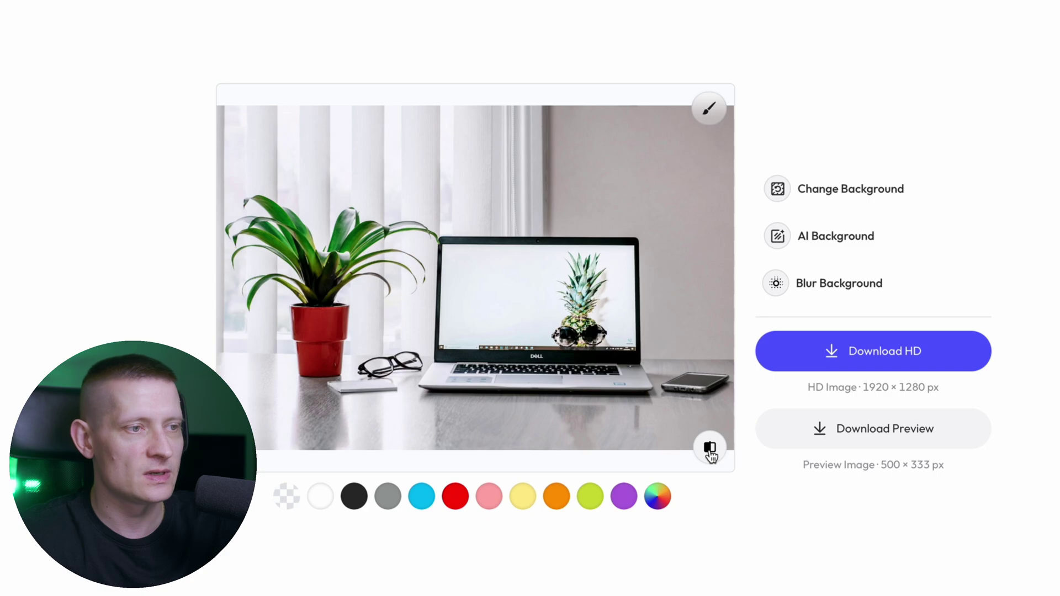
click(710, 450)
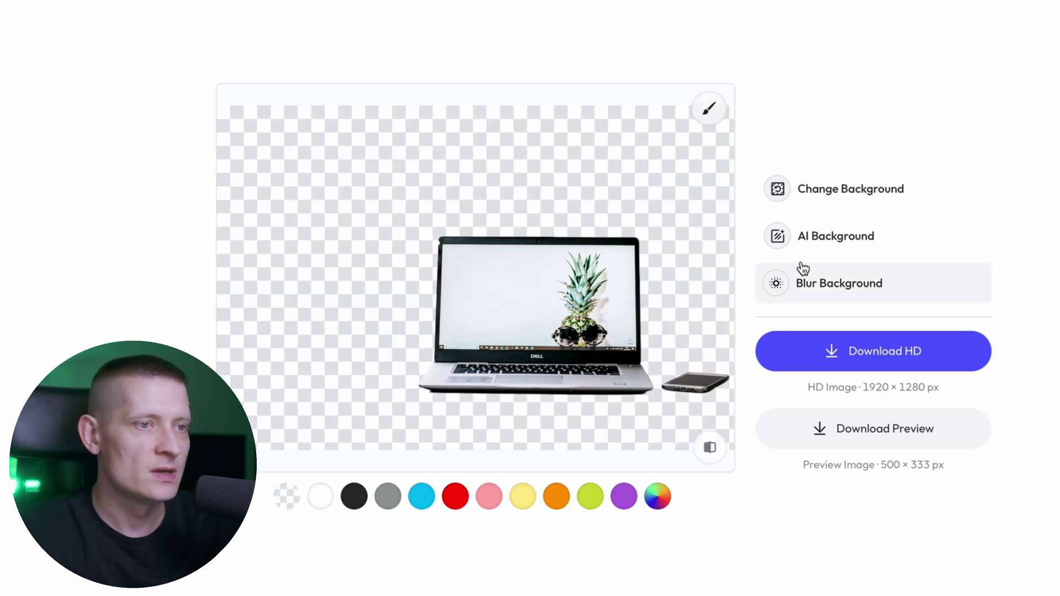
- Open the Erase/Restore brush editor at size 20 and zoom in on the laptop area
click(706, 112)
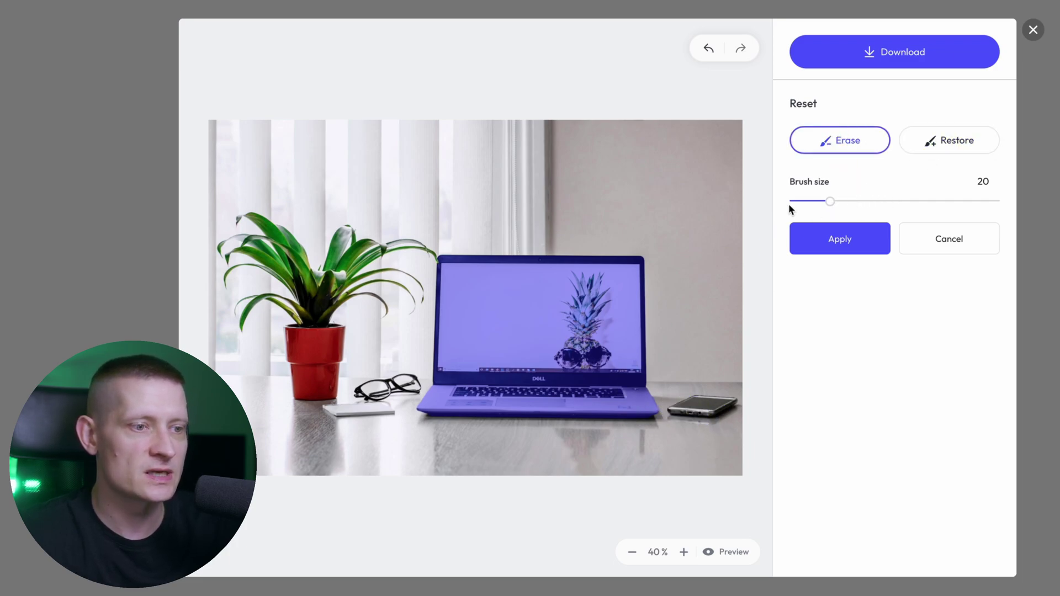
click(684, 553)
click(684, 553)
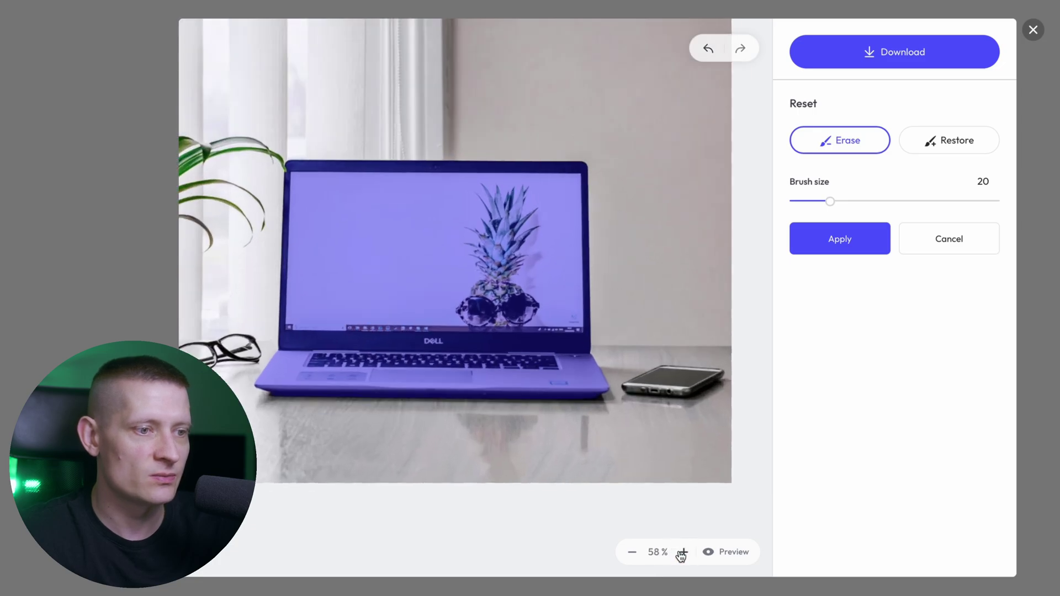
click(684, 553)
click(684, 553)
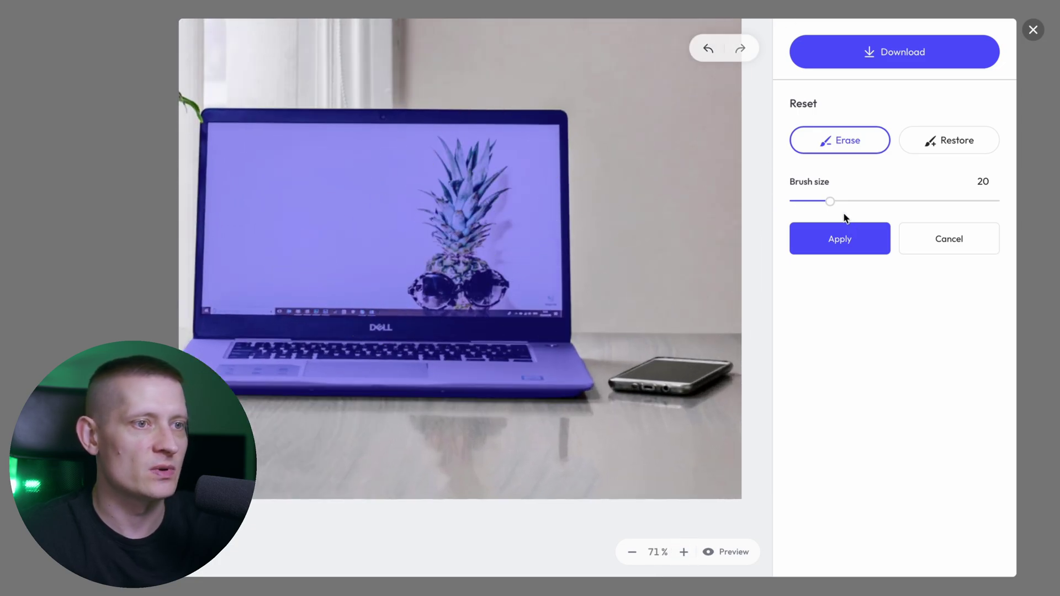
- Apply the laptop-only mask, compare it with the original, and download its preview
click(839, 247)
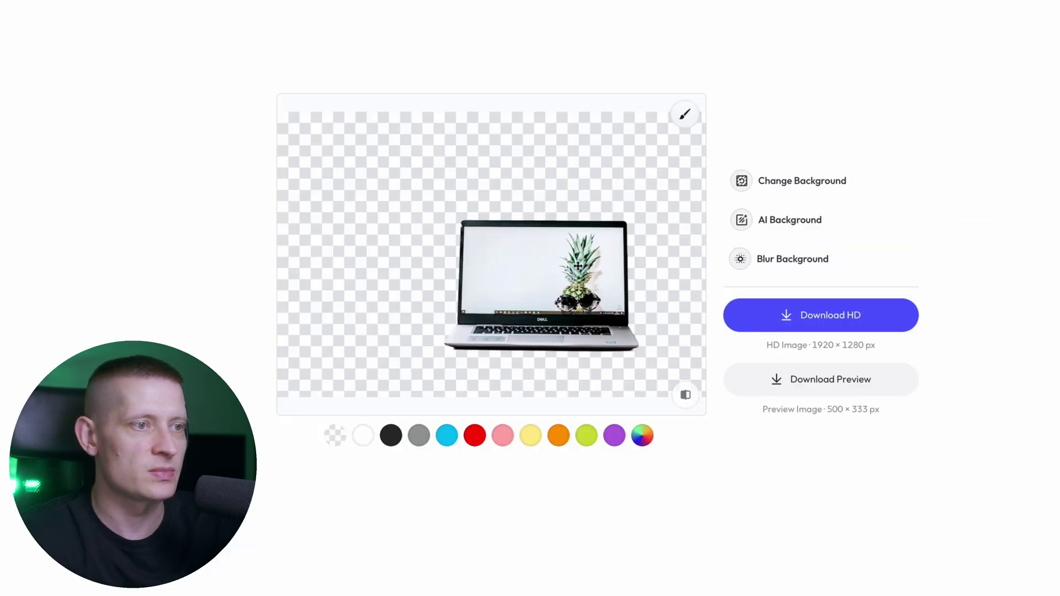
click(687, 401)
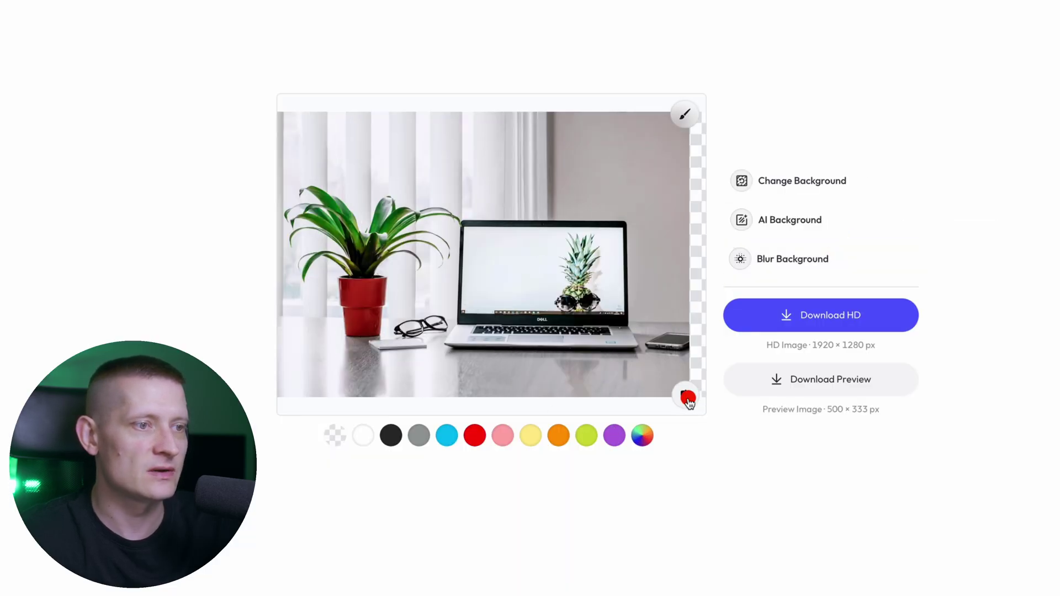
click(687, 401)
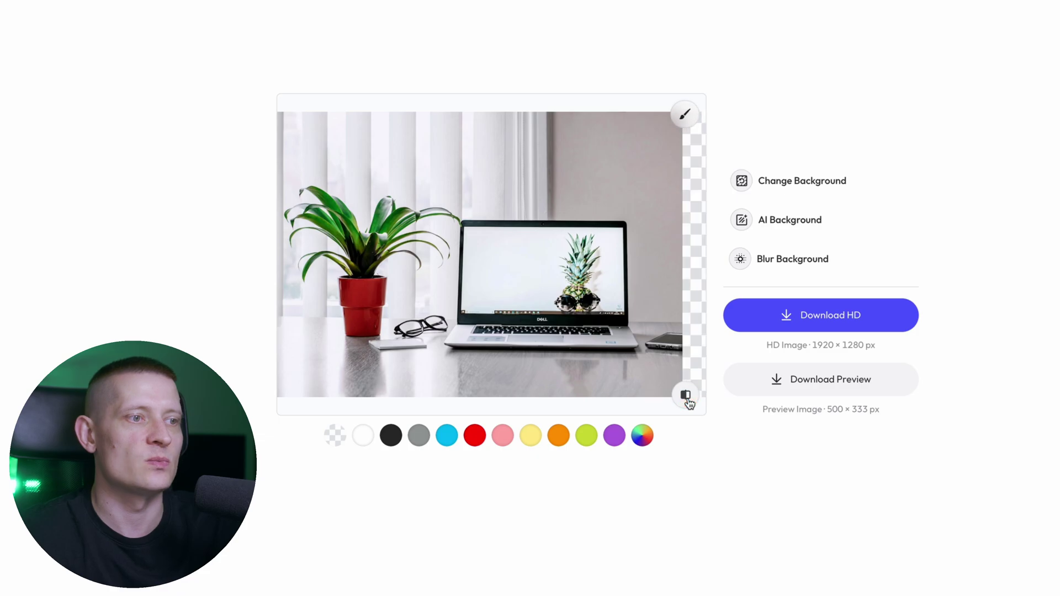
click(815, 391)
click(714, 312)
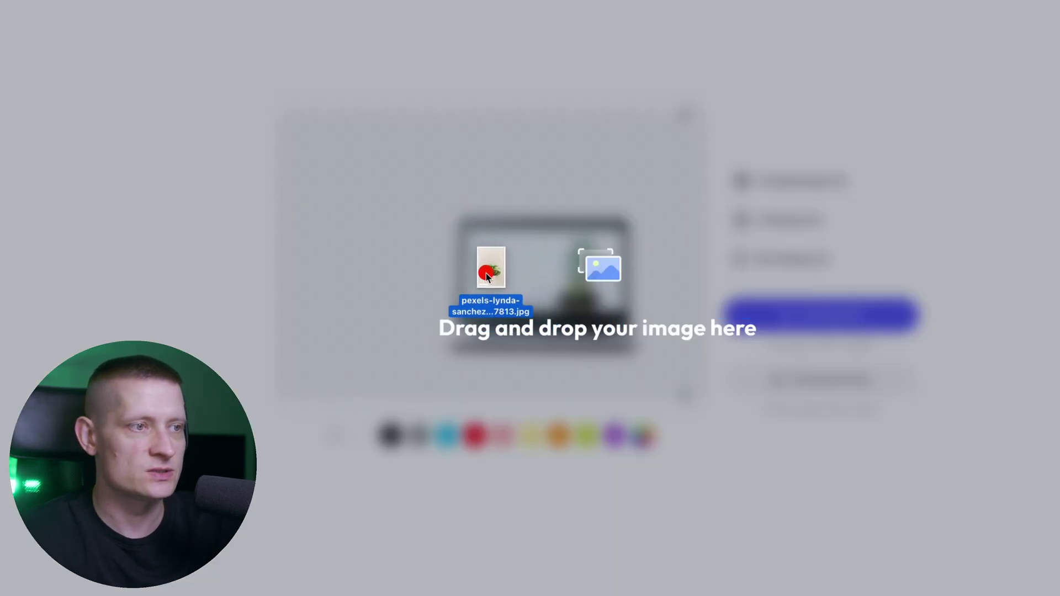
- Cut out the potted-plant photo, refine its mask in Erase/Restore, and download its preview
drag(485, 265, 486, 267)
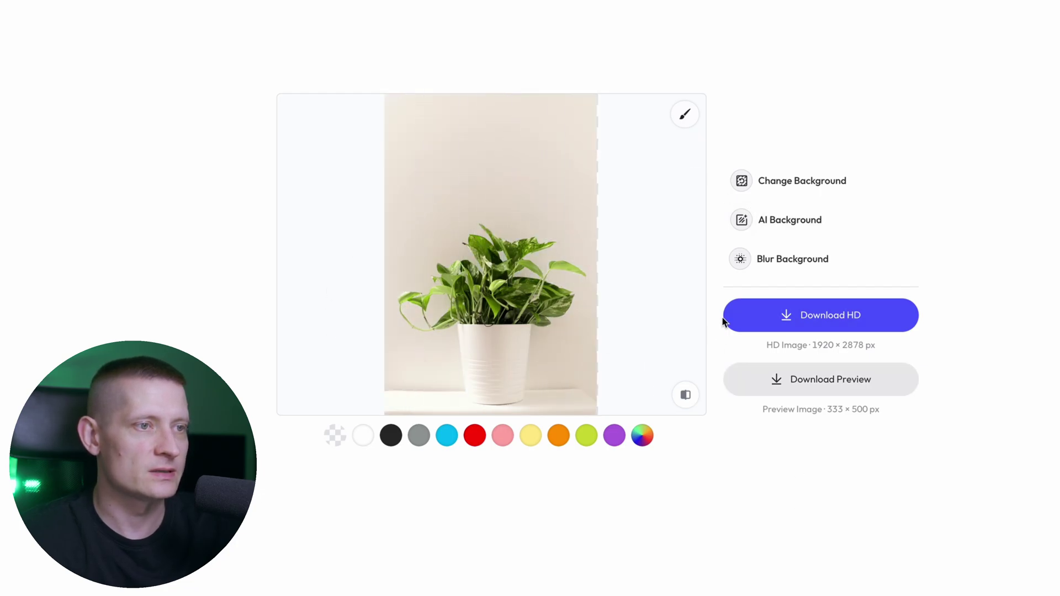
click(685, 114)
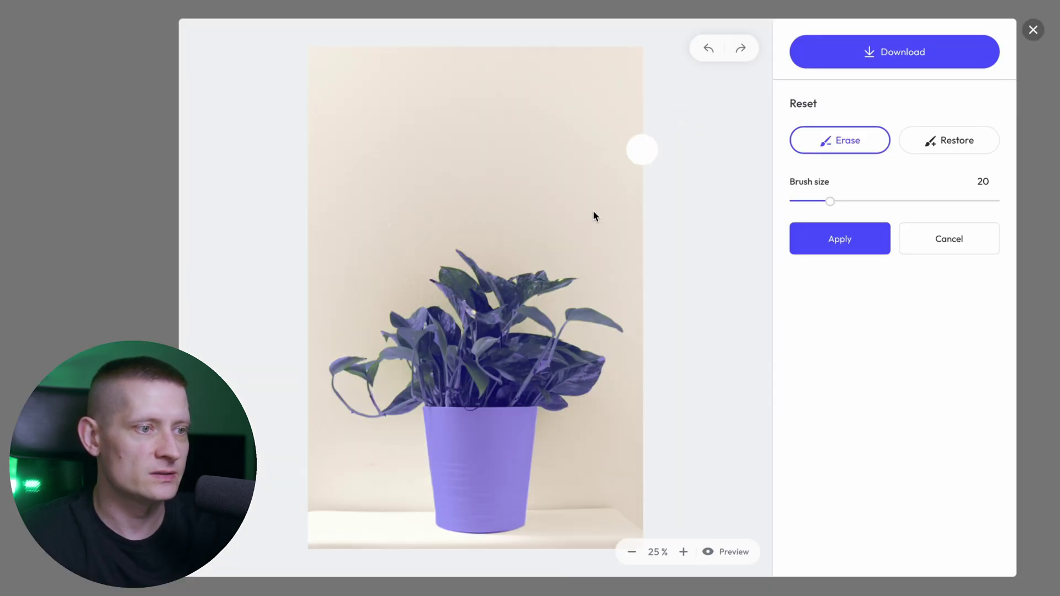
click(684, 554)
click(684, 553)
click(683, 553)
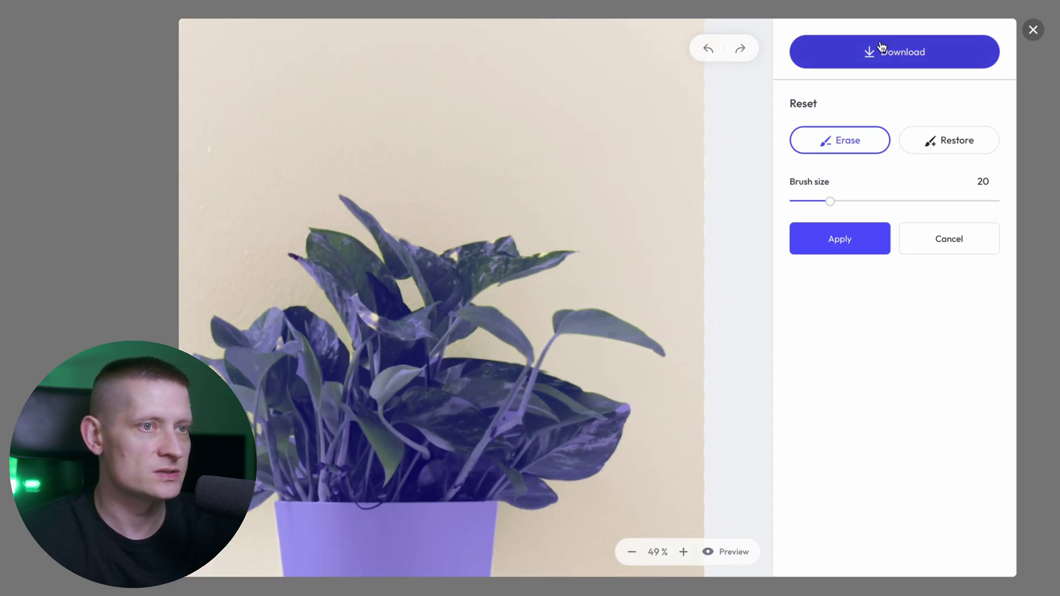
click(852, 244)
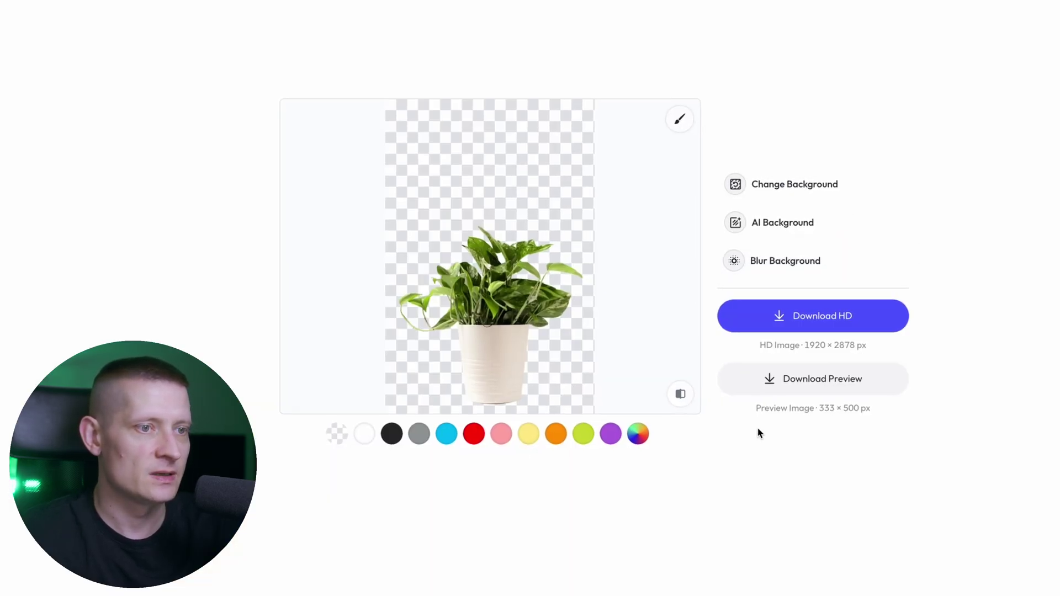
click(729, 377)
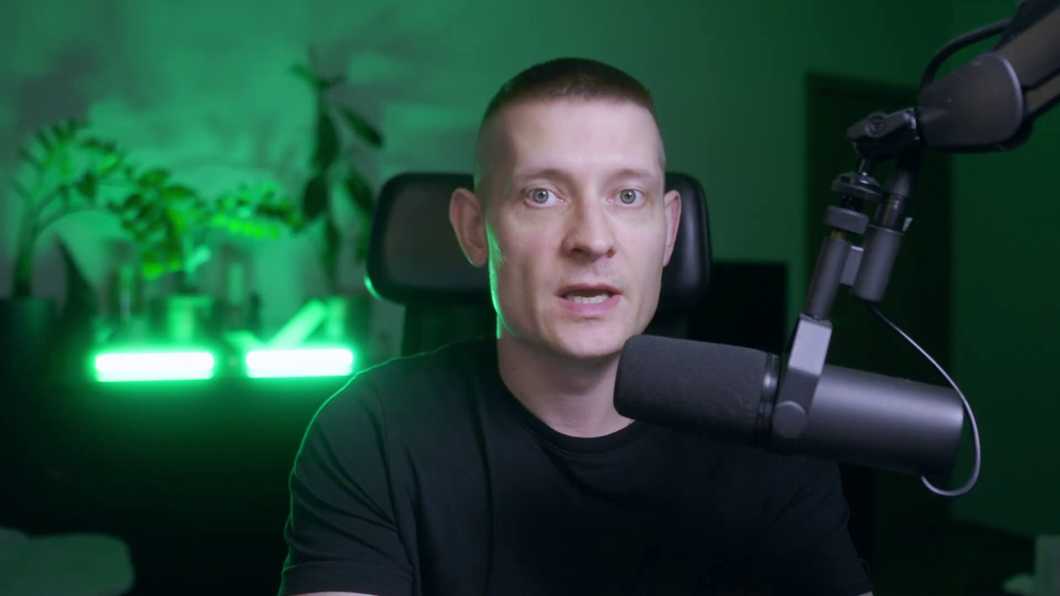